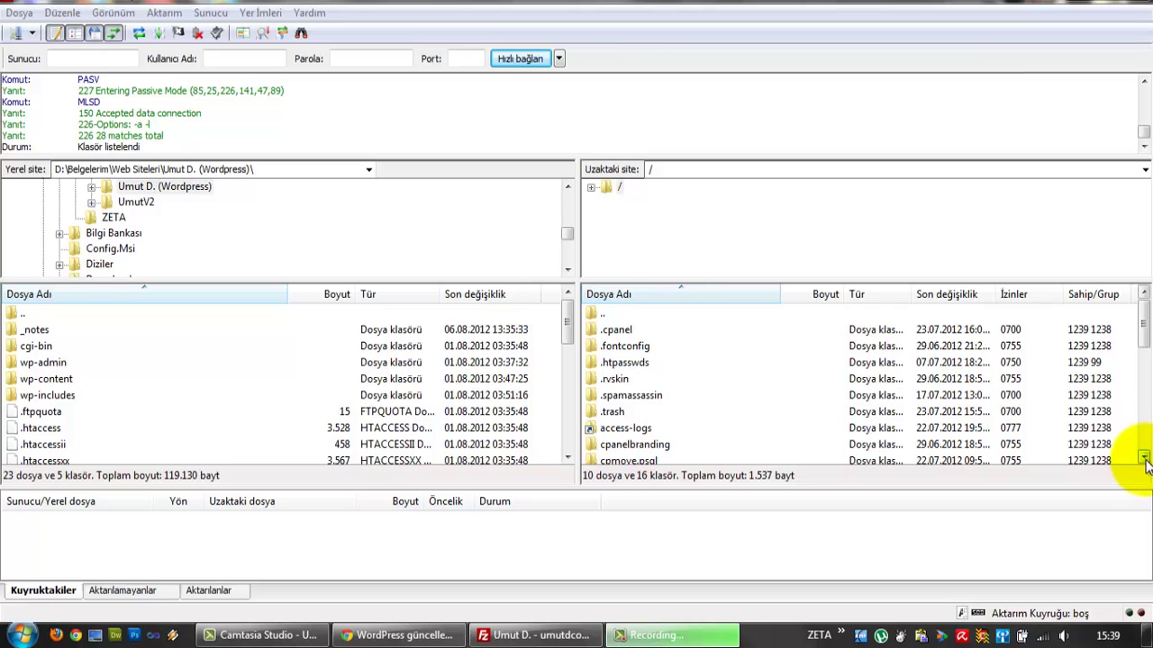
Step: Open the public_html folder on the remote server
{"action": "left_click", "coordinate": [1146, 459]}
{"action": "left_click", "coordinate": [1145, 459]}
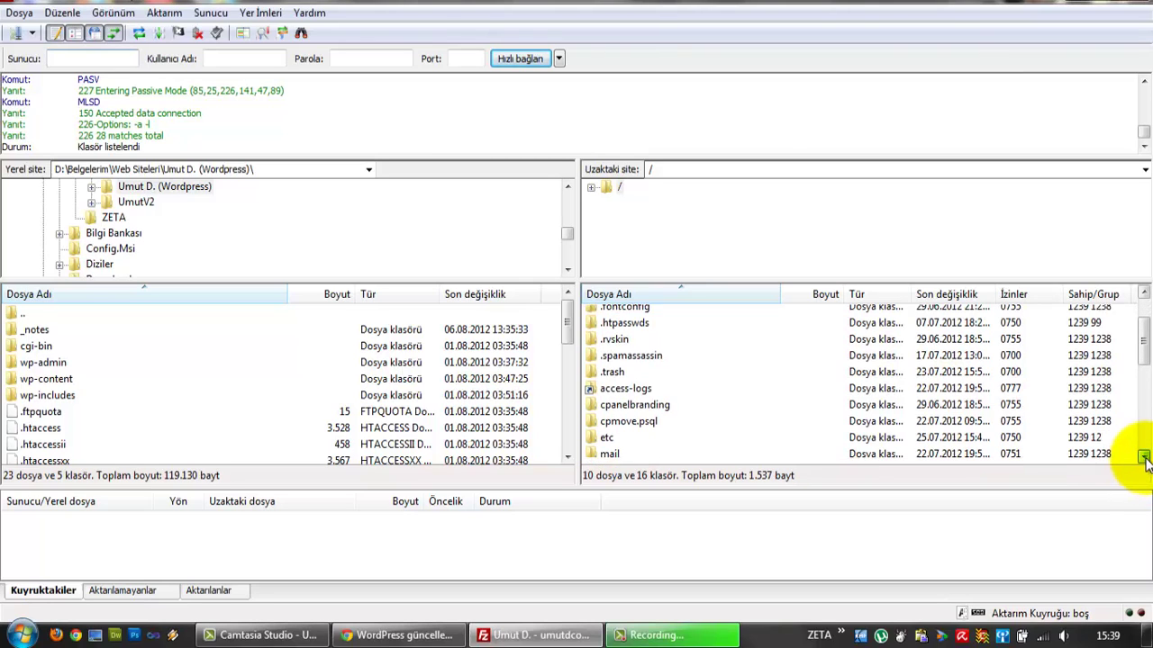
{"action": "left_click", "coordinate": [1146, 459]}
{"action": "left_click", "coordinate": [1145, 459]}
{"action": "left_click", "coordinate": [1145, 460]}
{"action": "double_click", "coordinate": [663, 412]}
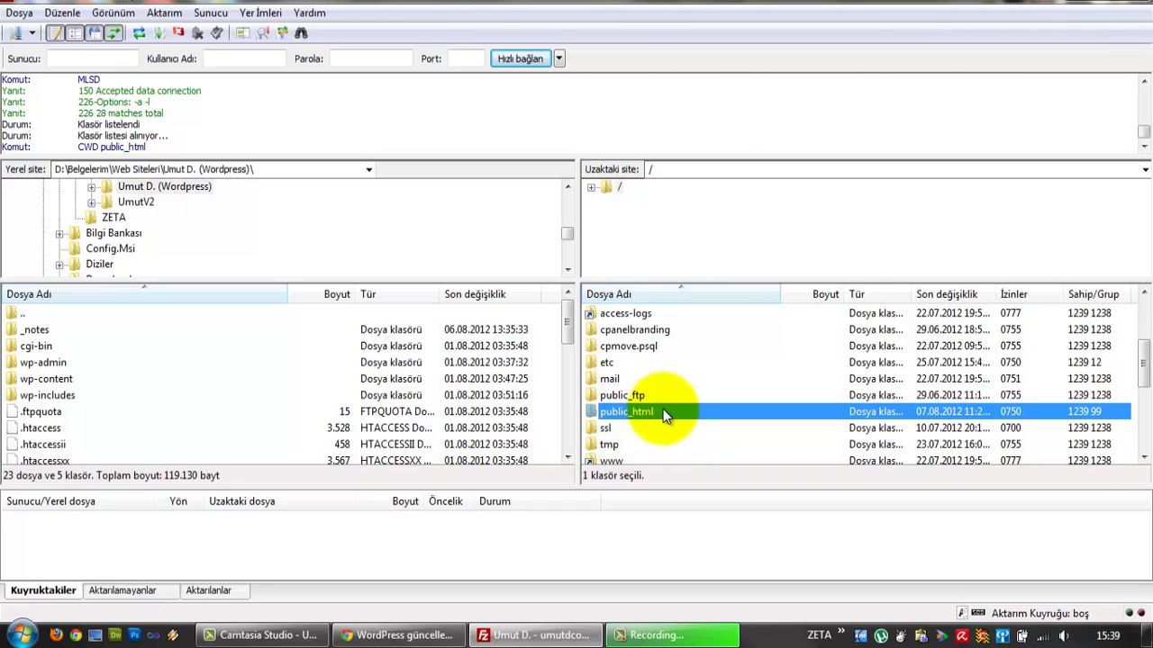
{"action": "scroll", "coordinate": [663, 411], "scroll_direction": "down", "scroll_amount": 2}
{"action": "scroll", "coordinate": [653, 400], "scroll_direction": "up", "scroll_amount": 1}
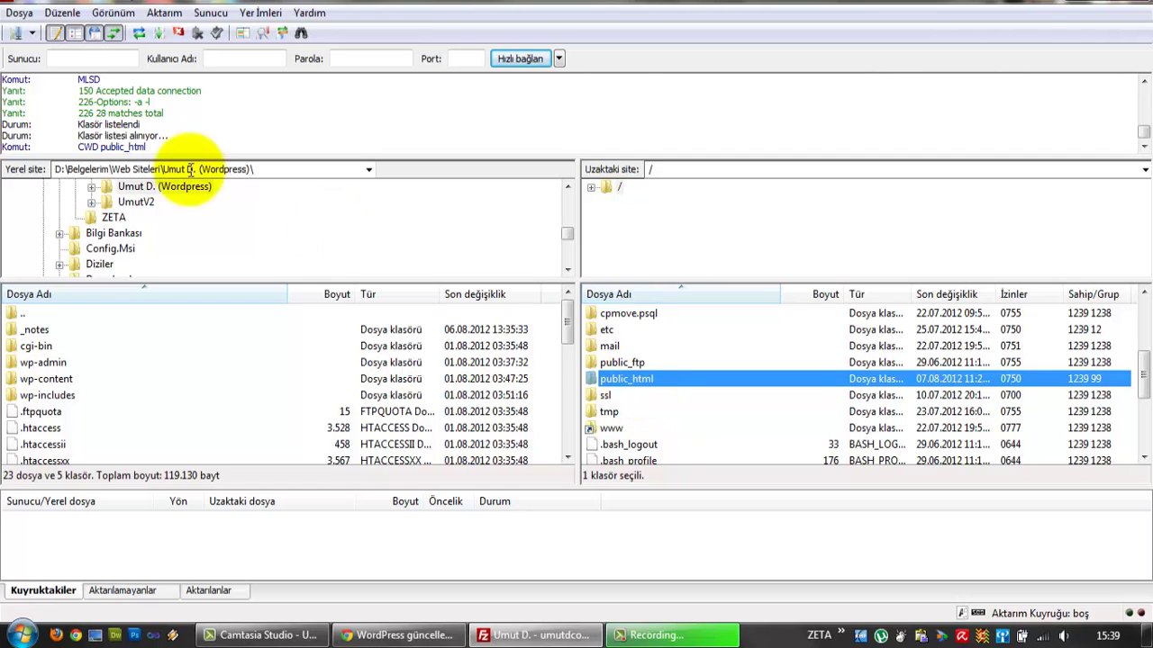
Step: Reconnect to the saved site, cancelling the previous connection and reusing the current tab
{"action": "left_click", "coordinate": [32, 33]}
{"action": "left_click", "coordinate": [57, 52]}
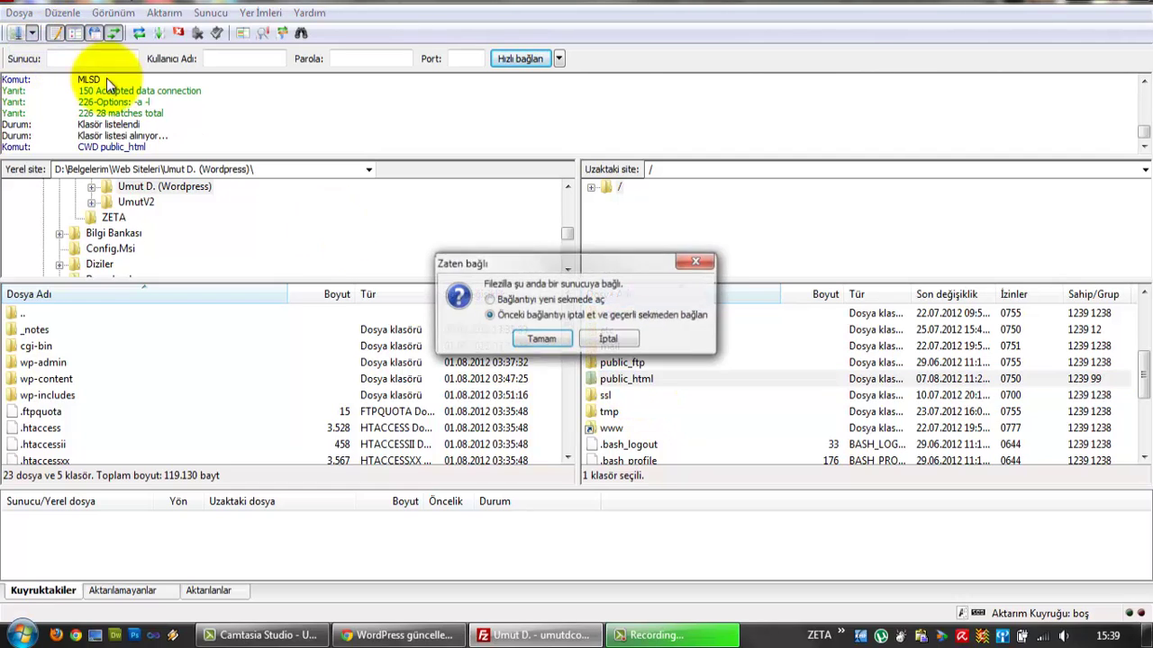
{"action": "left_click", "coordinate": [541, 340]}
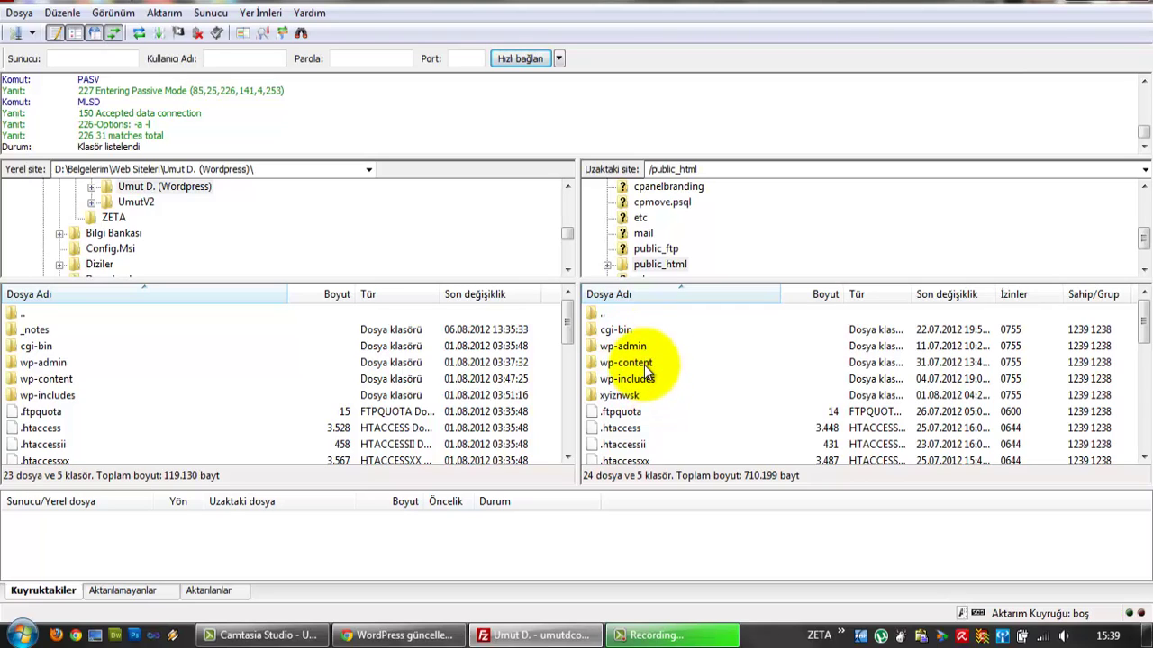
Step: Open the wp-content/plugins folder inside public_html on the remote server and go to the end of its listing
{"action": "double_click", "coordinate": [644, 364]}
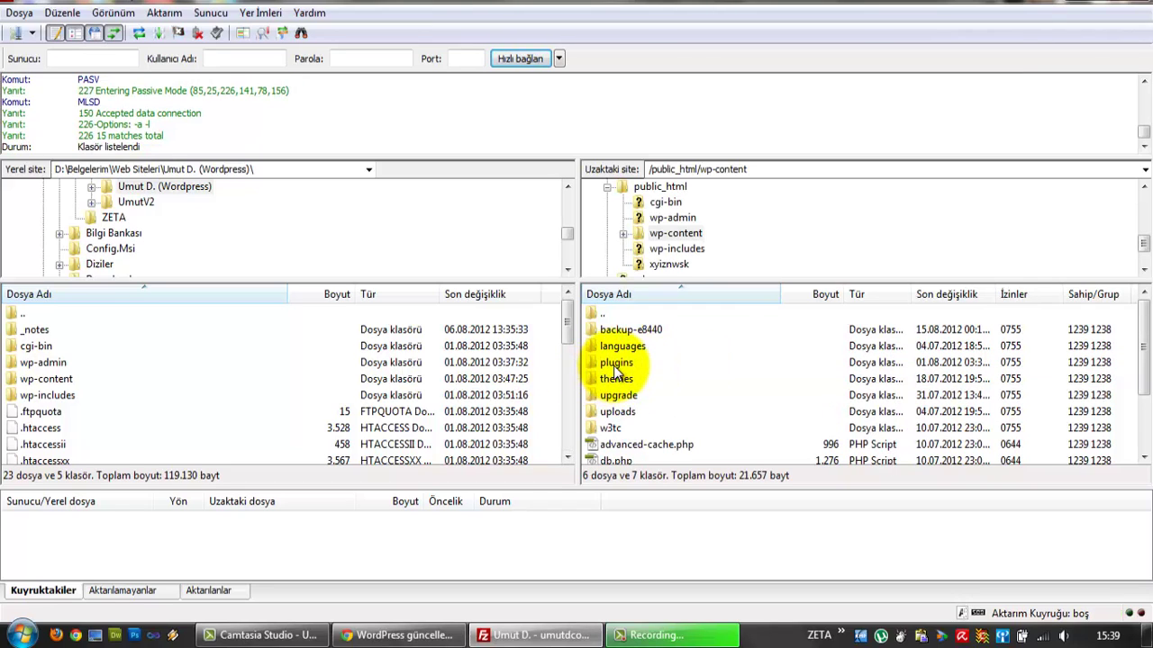
{"action": "double_click", "coordinate": [615, 369]}
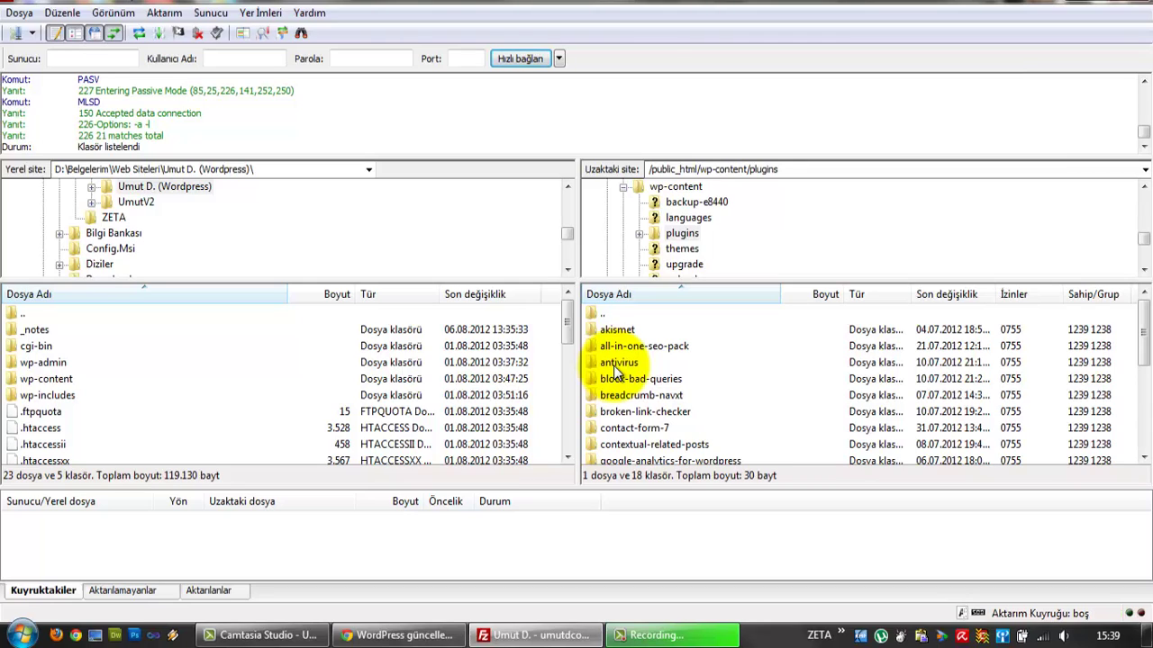
{"action": "left_click", "coordinate": [849, 377]}
{"action": "scroll", "coordinate": [851, 378], "scroll_direction": "down", "scroll_amount": 4}
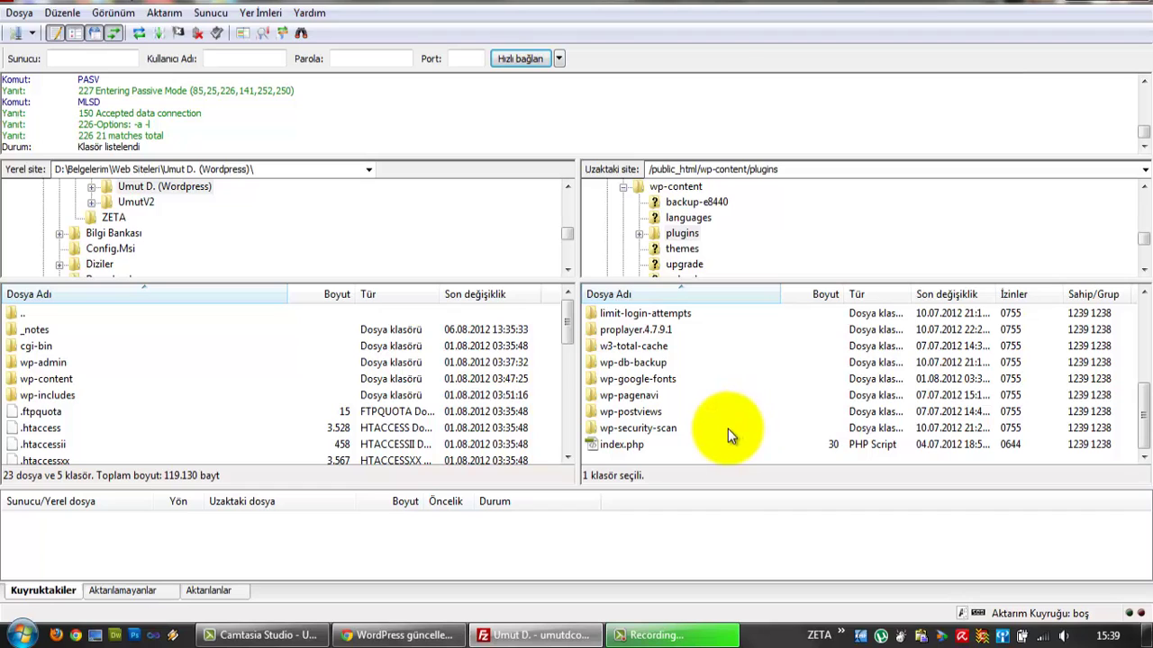
Step: Extract the wordpress-importer folder from the WordPress importer archive on the desktop to the desktop and close the archive
{"action": "left_click", "coordinate": [92, 635]}
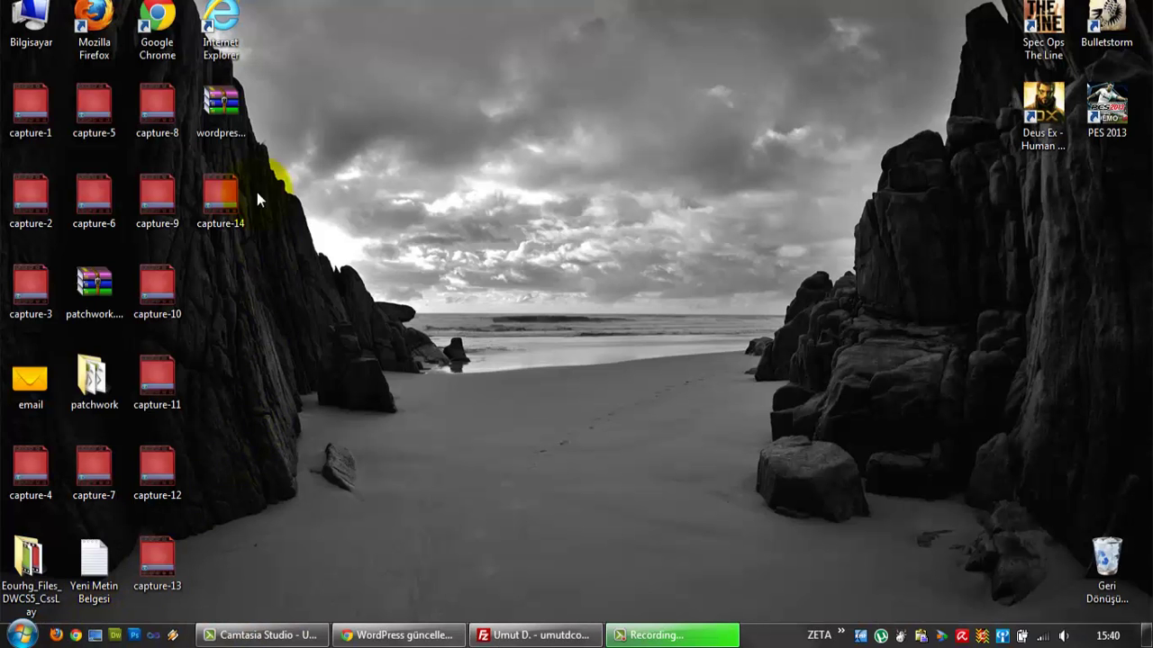
{"action": "double_click", "coordinate": [217, 118]}
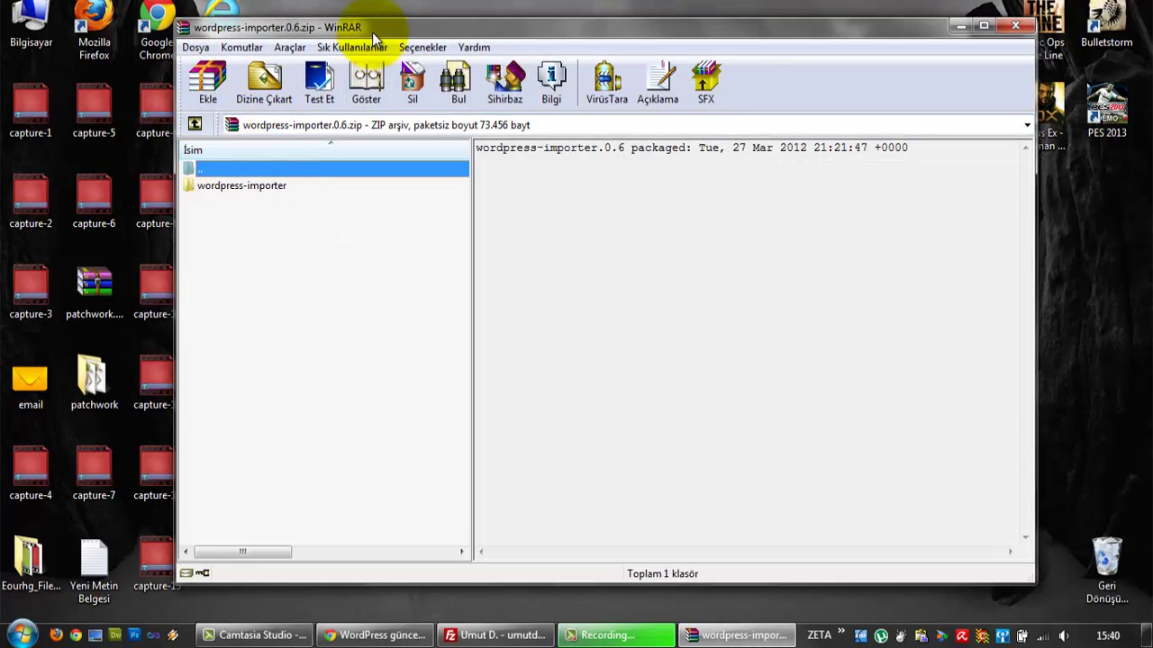
{"action": "left_click_drag", "start_coordinate": [379, 184], "coordinate": [214, 267]}
{"action": "left_click", "coordinate": [300, 26]}
{"action": "left_click", "coordinate": [306, 151]}
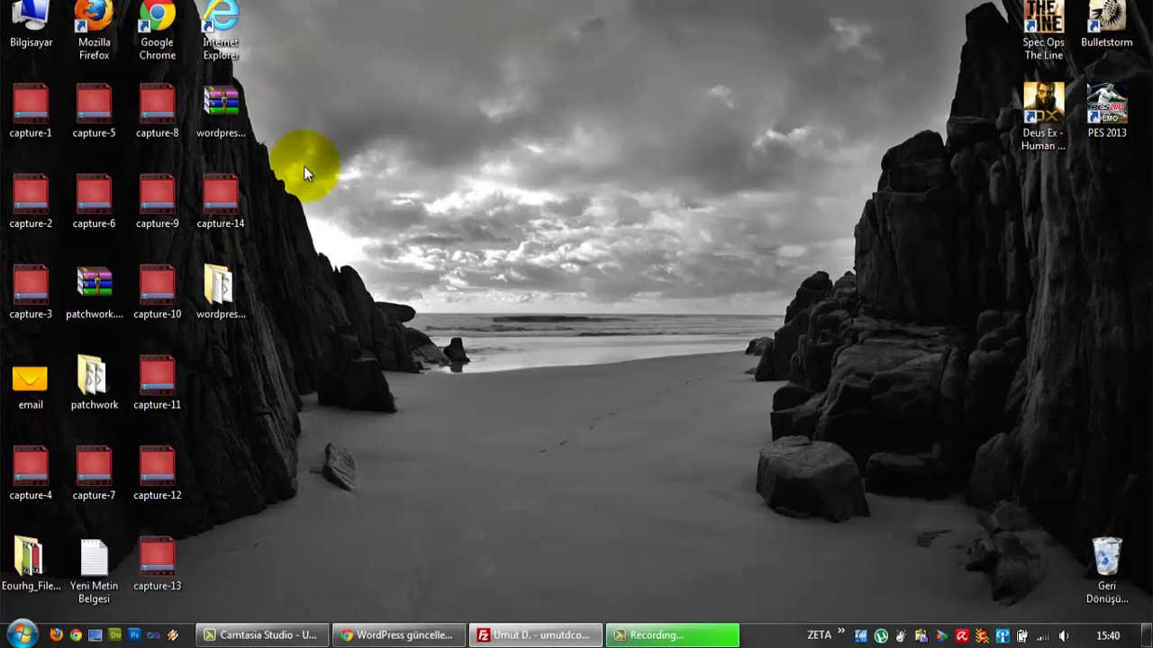
Step: Upload the wordpress-importer folder from the desktop into the remote plugins folder in FileZilla and select the uploaded folder
{"action": "left_click_drag", "start_coordinate": [221, 290], "coordinate": [664, 456]}
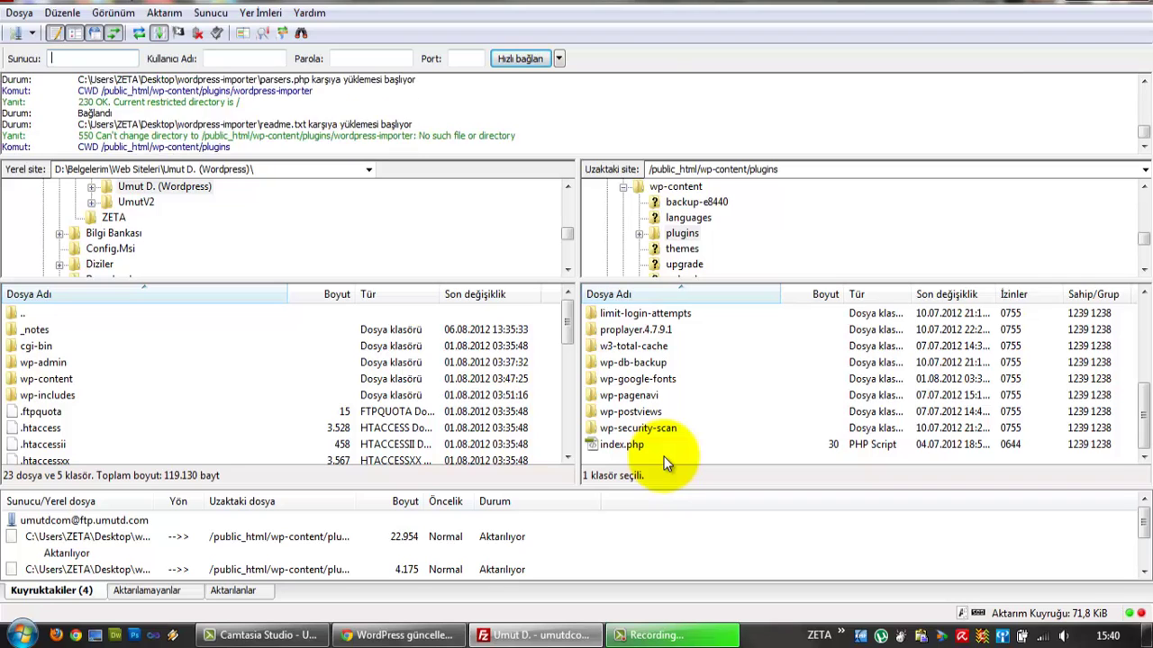
{"action": "left_click", "coordinate": [435, 639]}
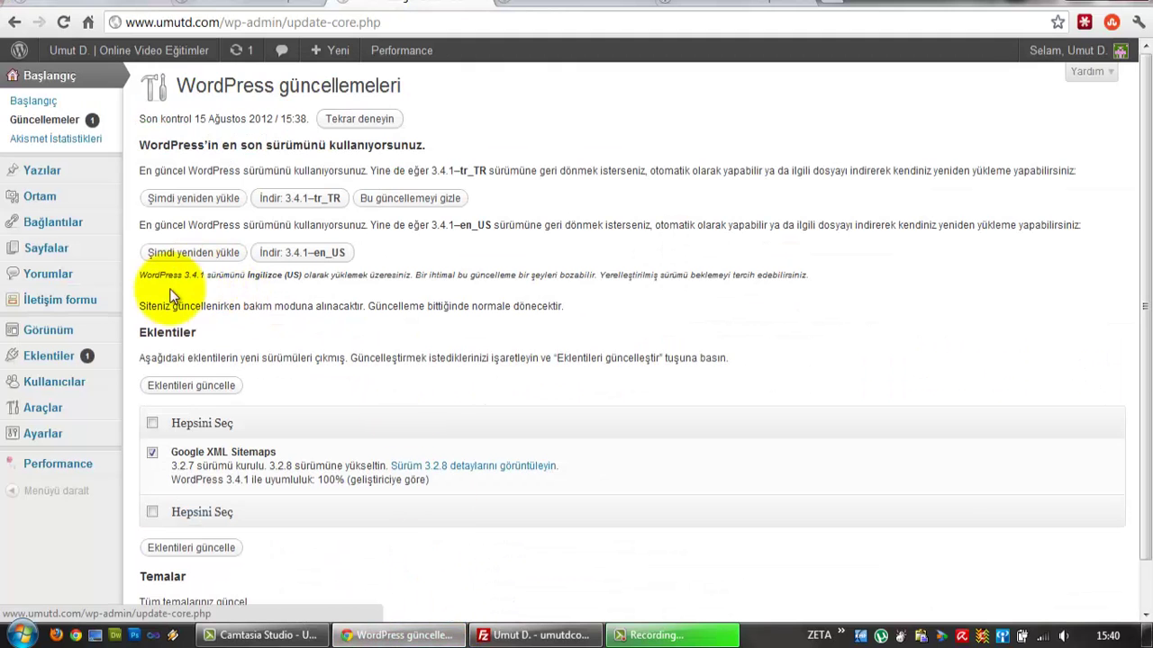
{"action": "mouse_move", "coordinate": [74, 365]}
{"action": "left_click", "coordinate": [564, 641]}
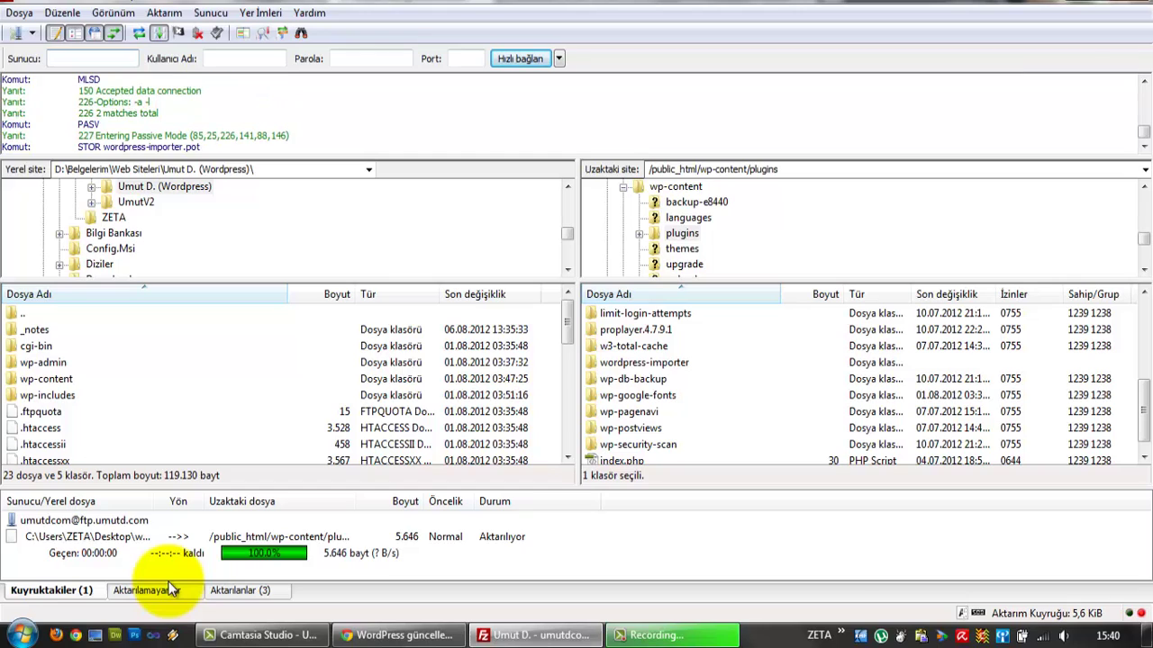
{"action": "left_click", "coordinate": [691, 429]}
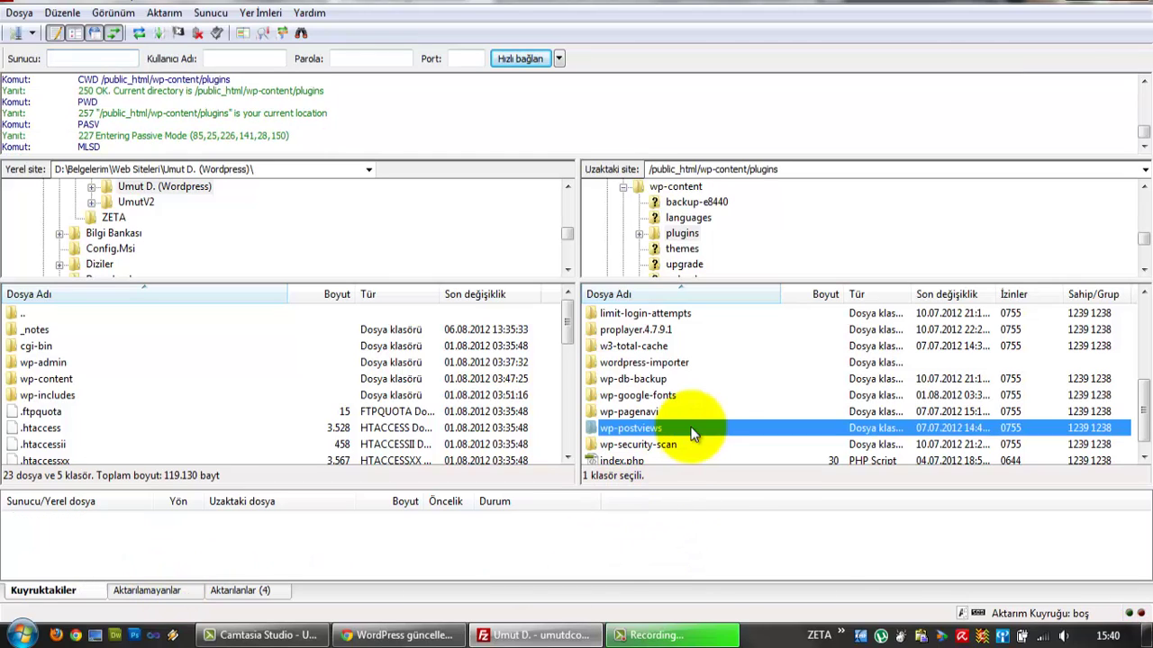
{"action": "left_click", "coordinate": [695, 362]}
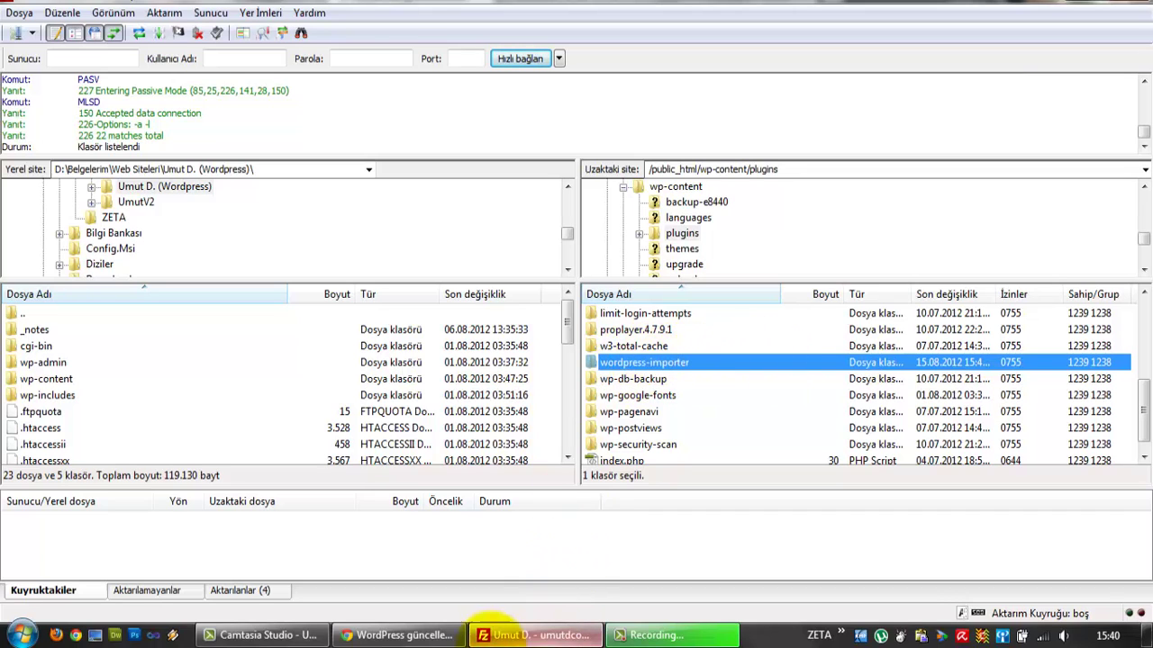
Step: Switch to Chrome, open the installed plugins list in the WordPress admin and locate WordPress Importer
{"action": "left_click", "coordinate": [409, 615]}
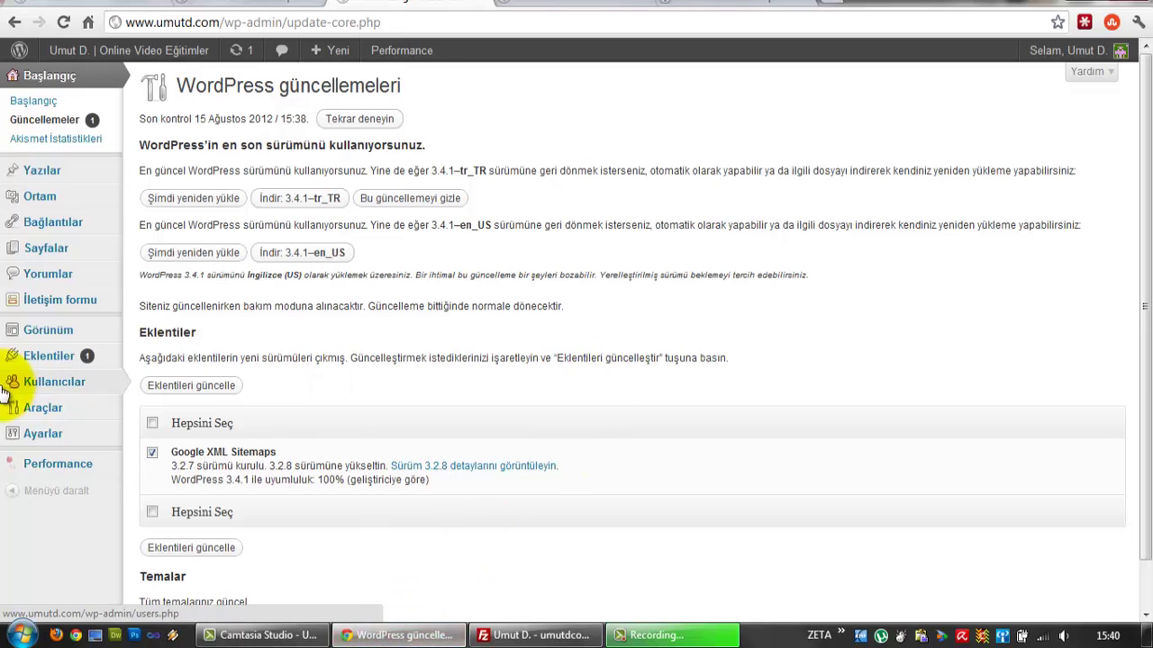
{"action": "left_click", "coordinate": [35, 360]}
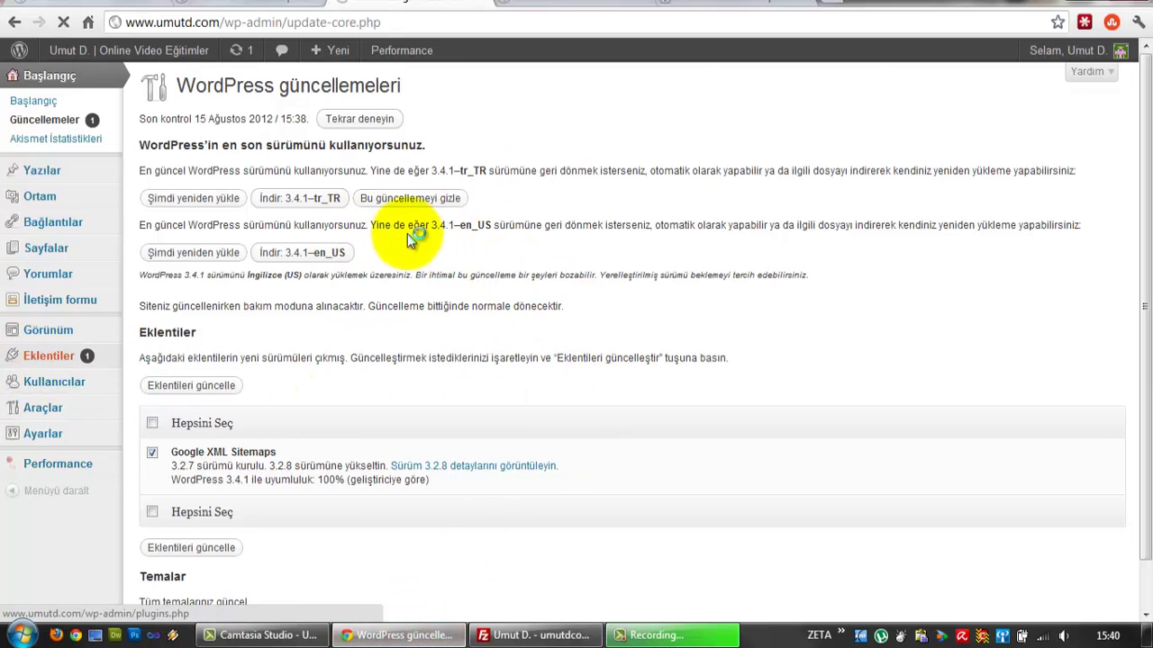
{"action": "scroll", "coordinate": [407, 233], "scroll_direction": "down", "scroll_amount": 10}
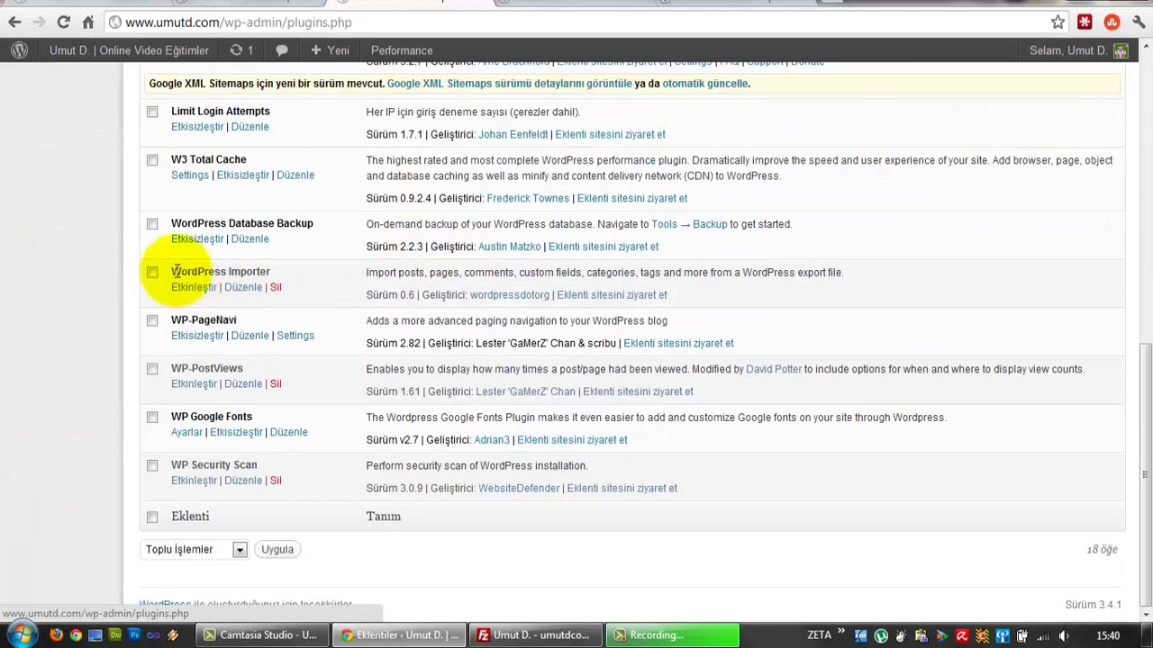
{"action": "left_click_drag", "start_coordinate": [177, 273], "coordinate": [280, 277]}
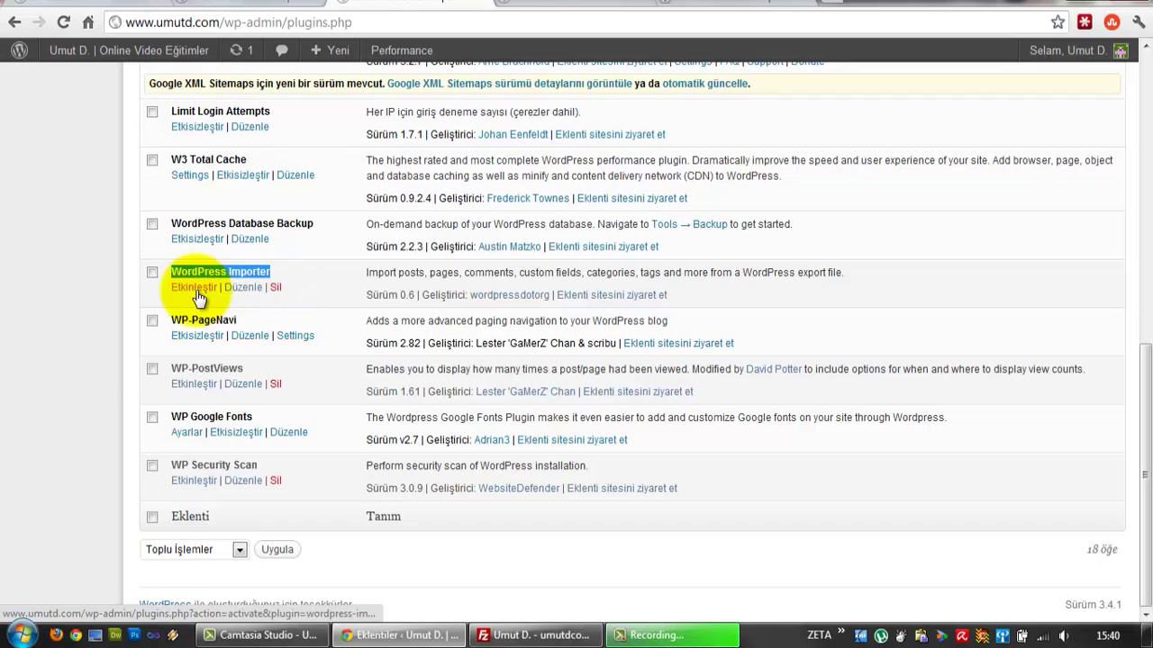
Step: Examine the WordPress Settings entries and compare the installed plugins list with the remote plugins folder in FileZilla
{"action": "scroll", "coordinate": [197, 300], "scroll_direction": "up", "scroll_amount": 7}
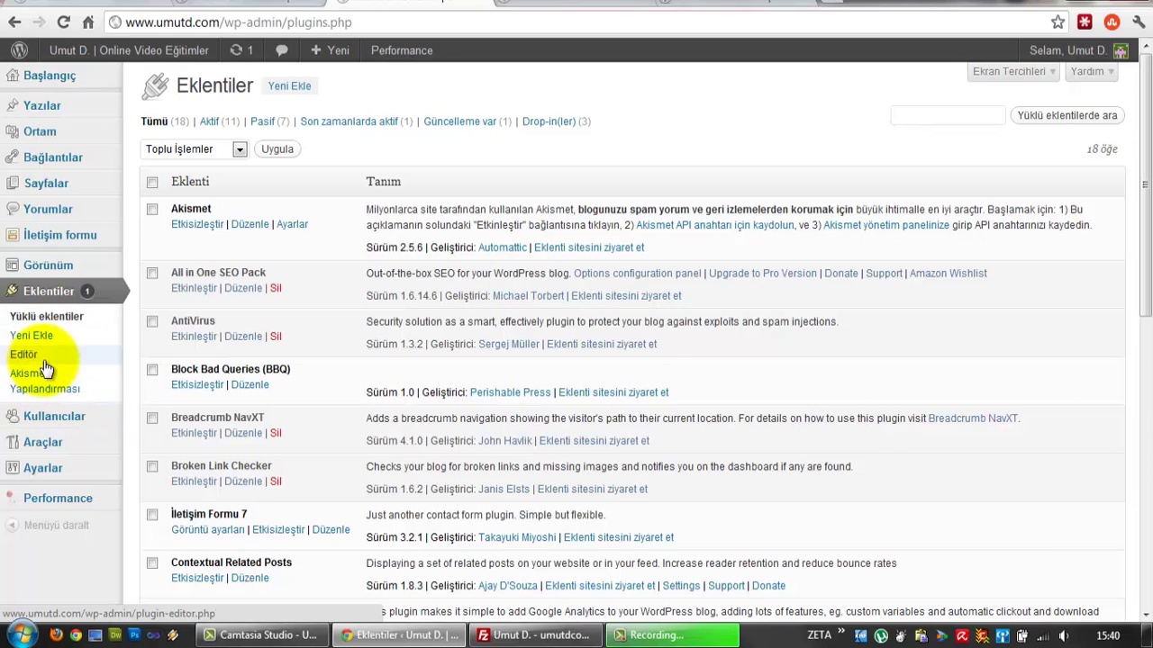
{"action": "mouse_move", "coordinate": [45, 468]}
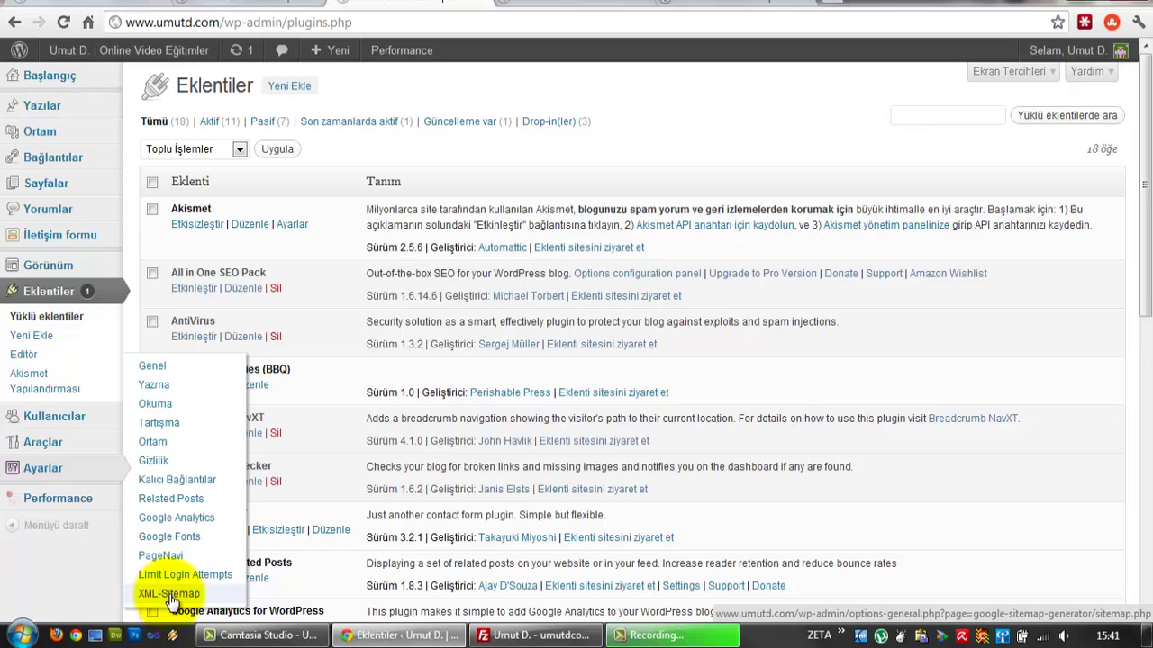
{"action": "scroll", "coordinate": [78, 576], "scroll_direction": "down", "scroll_amount": 15}
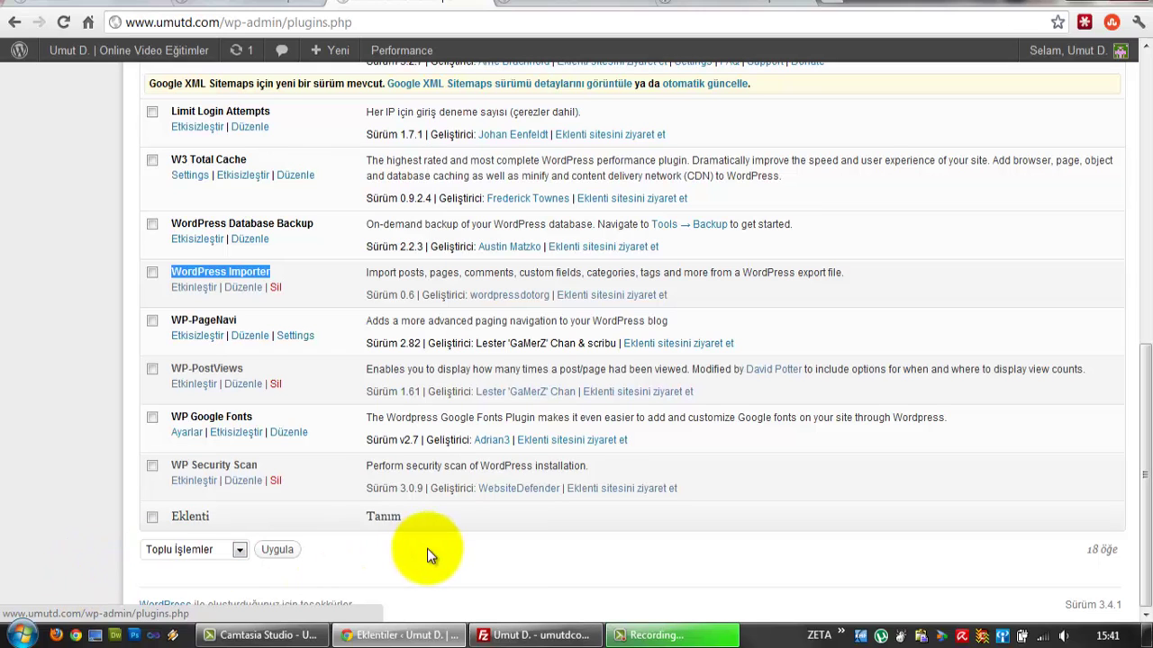
{"action": "left_click", "coordinate": [531, 636]}
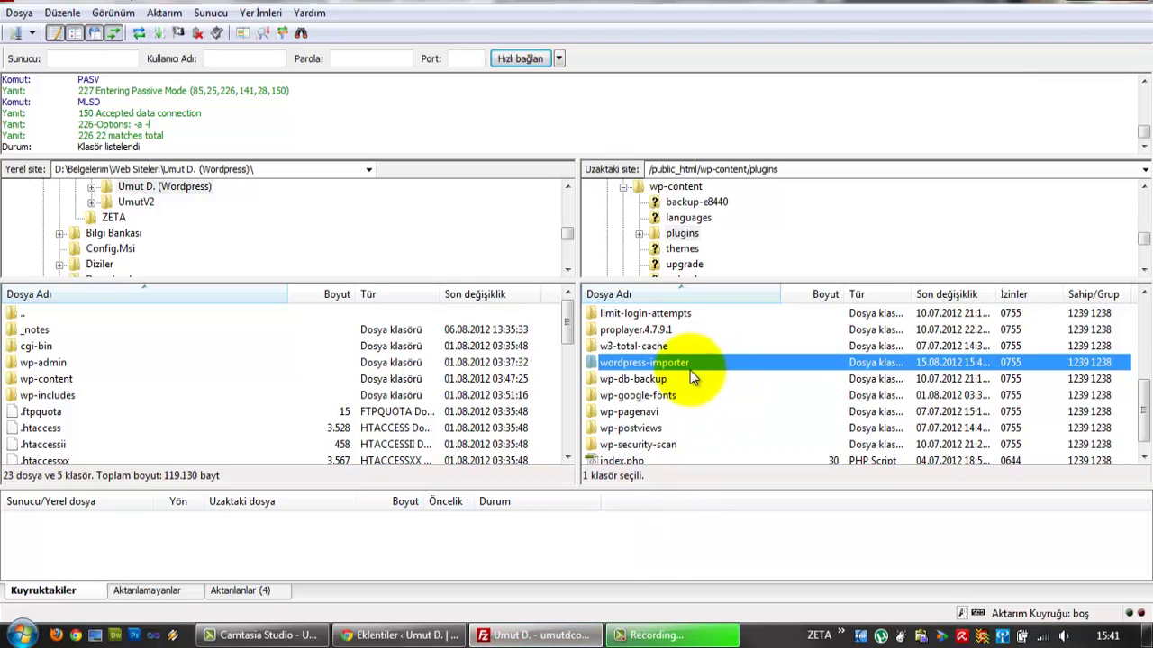
{"action": "left_click", "coordinate": [554, 636]}
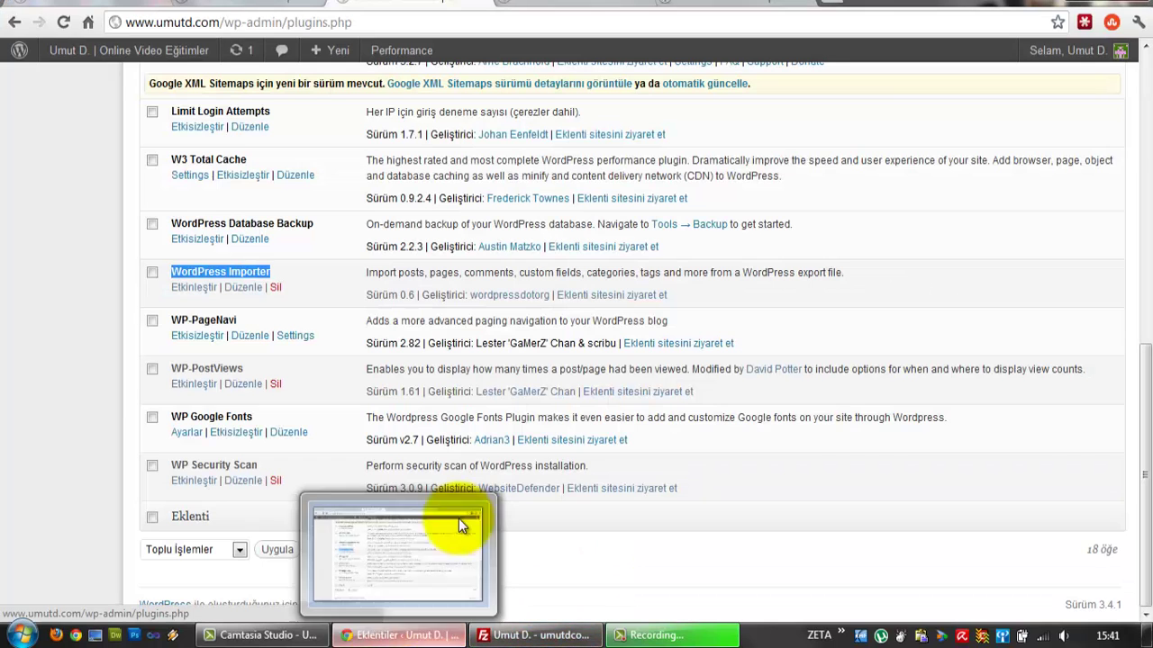
{"action": "scroll", "coordinate": [459, 522], "scroll_direction": "up", "scroll_amount": 10}
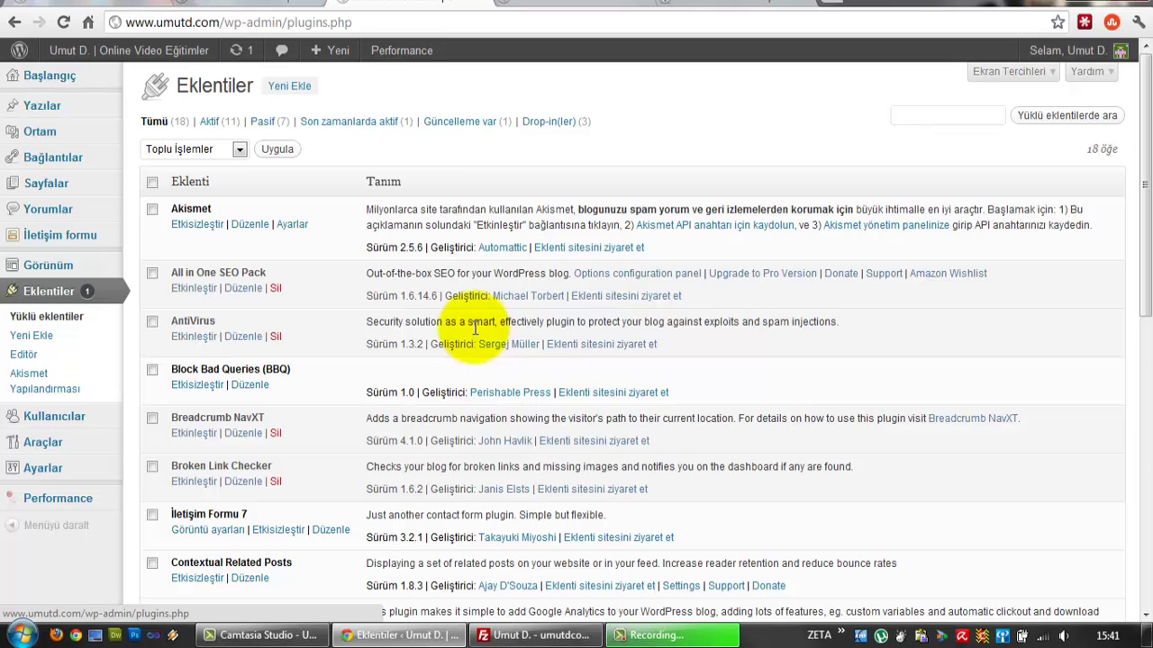
Step: Switch to FileZilla and rename the remote wordpress-importer folder to wordpress-importer2
{"action": "left_click", "coordinate": [524, 636]}
{"action": "left_click", "coordinate": [626, 364]}
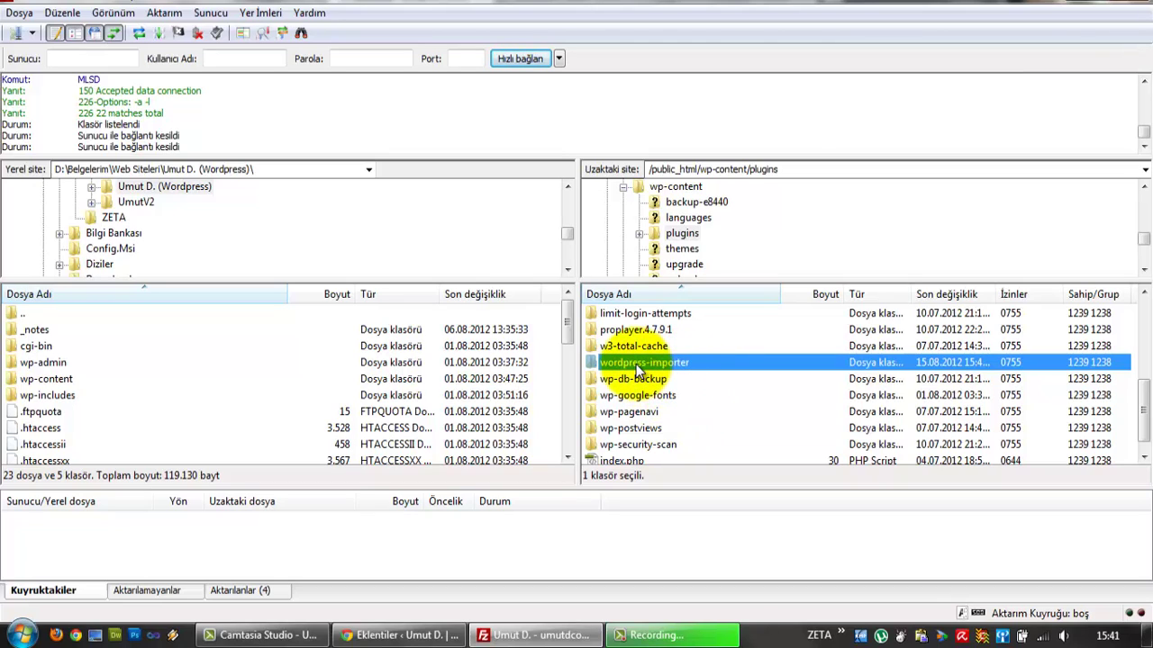
{"action": "left_click", "coordinate": [638, 363]}
{"action": "left_click", "coordinate": [696, 362]}
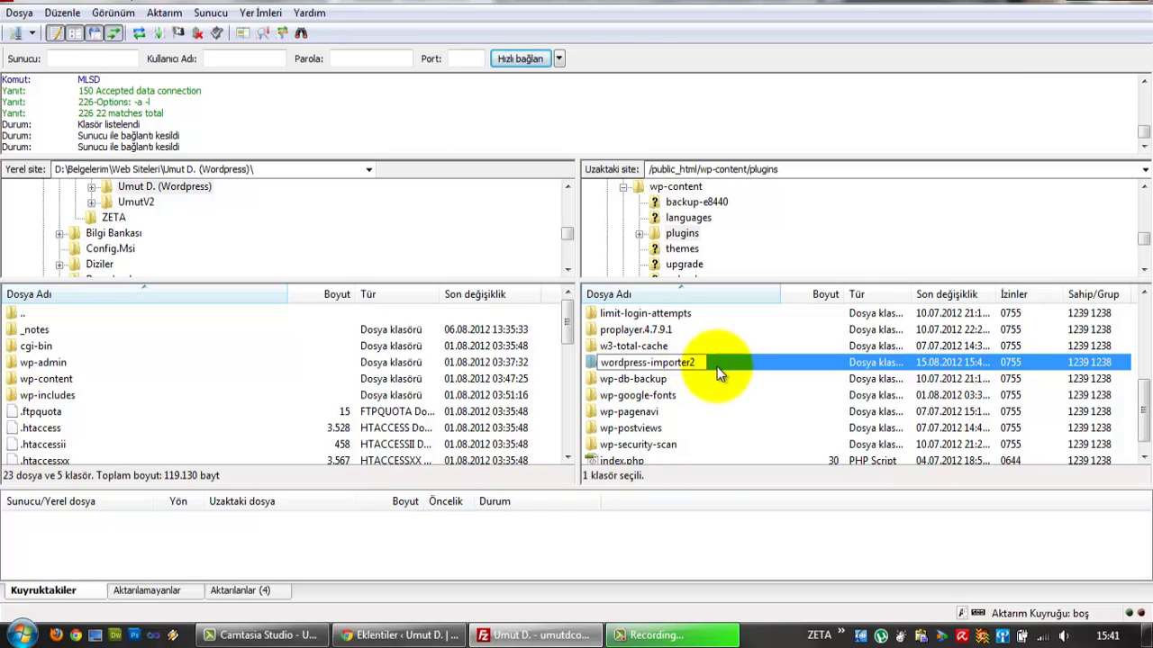
{"action": "type", "text": "2"}
{"action": "key", "text": "Return"}
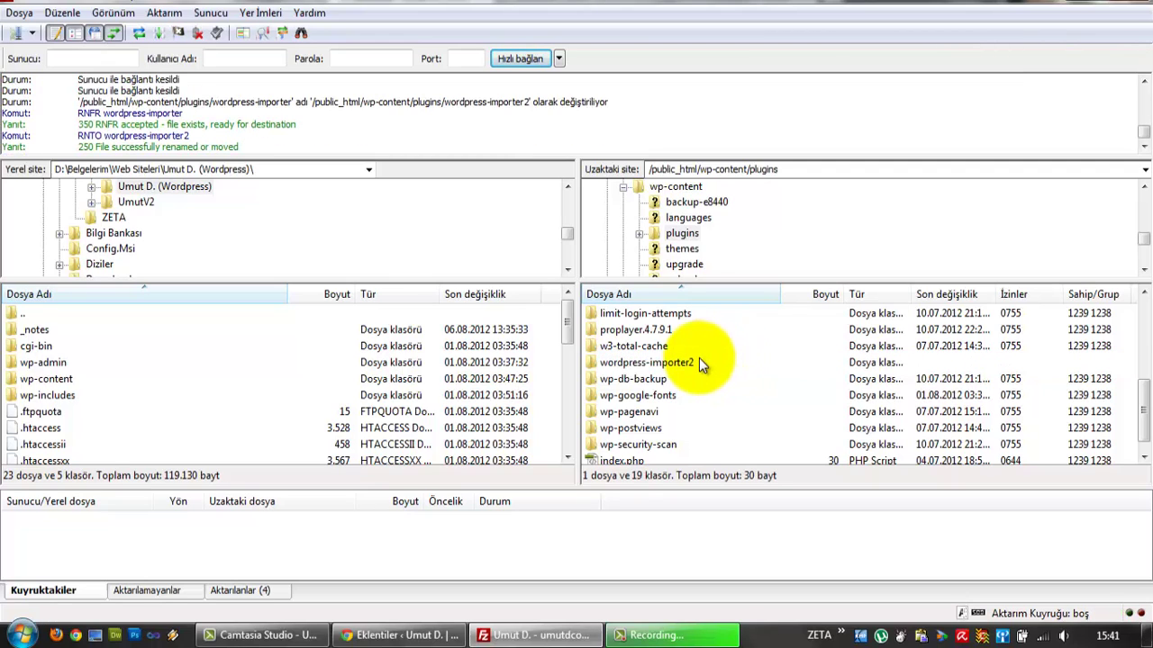
Step: Delete the remote wordpress-importer2 folder with its contents and return to the WordPress plugins page in Chrome
{"action": "left_click", "coordinate": [692, 364]}
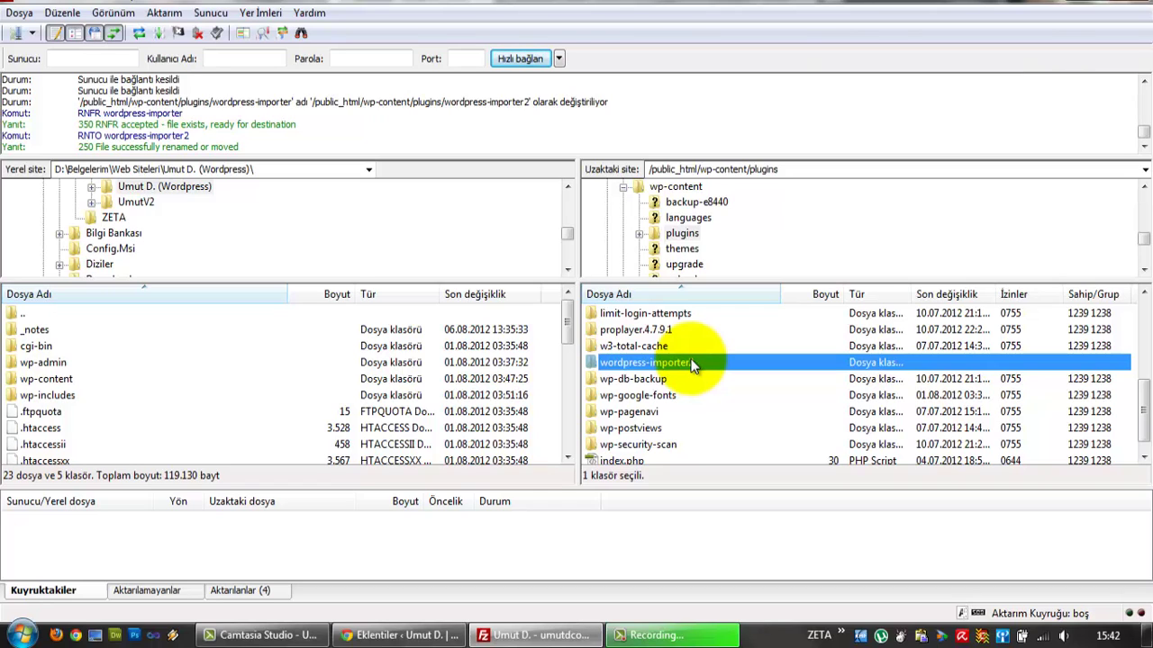
{"action": "key", "text": "Delete"}
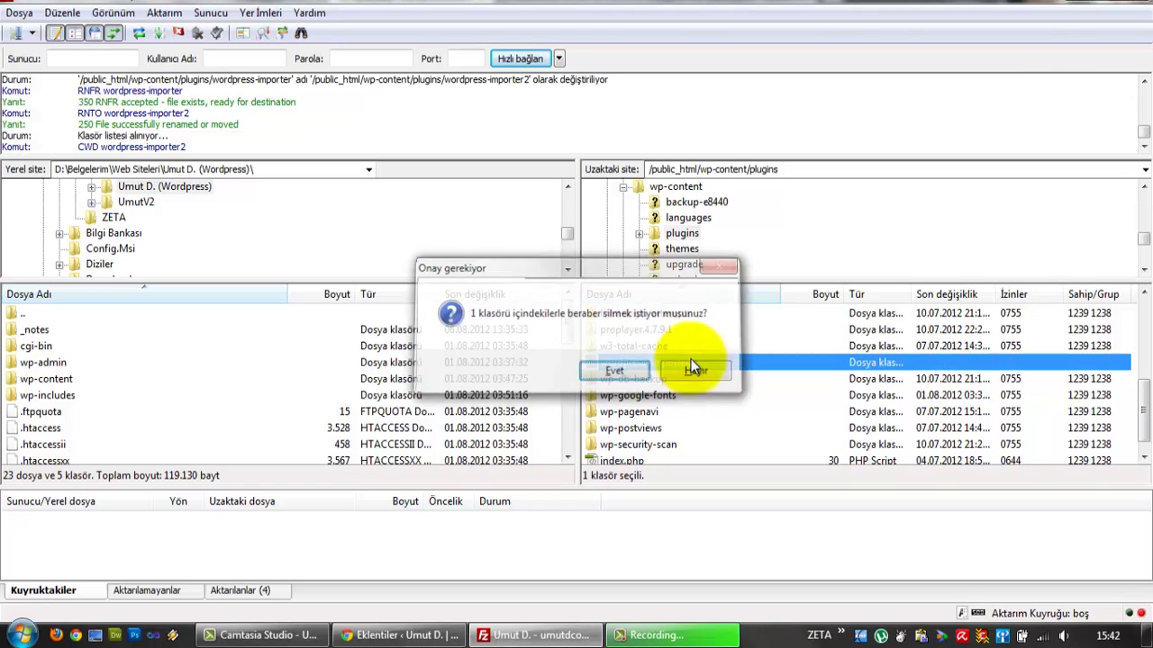
{"action": "left_click", "coordinate": [691, 362]}
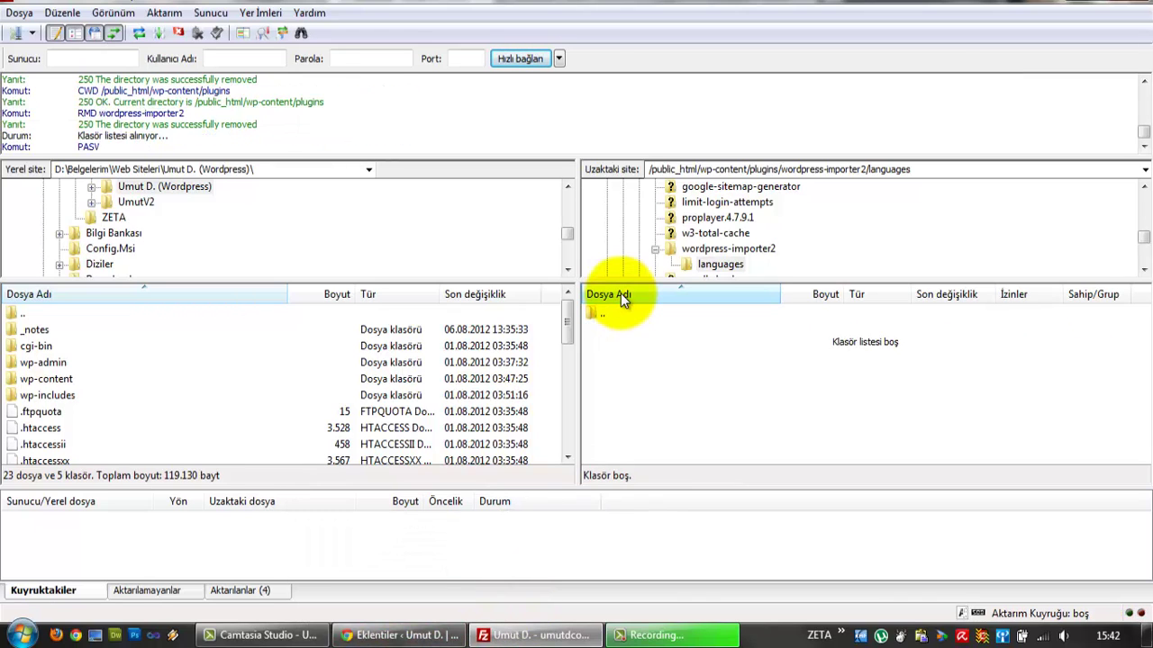
{"action": "left_click", "coordinate": [401, 635]}
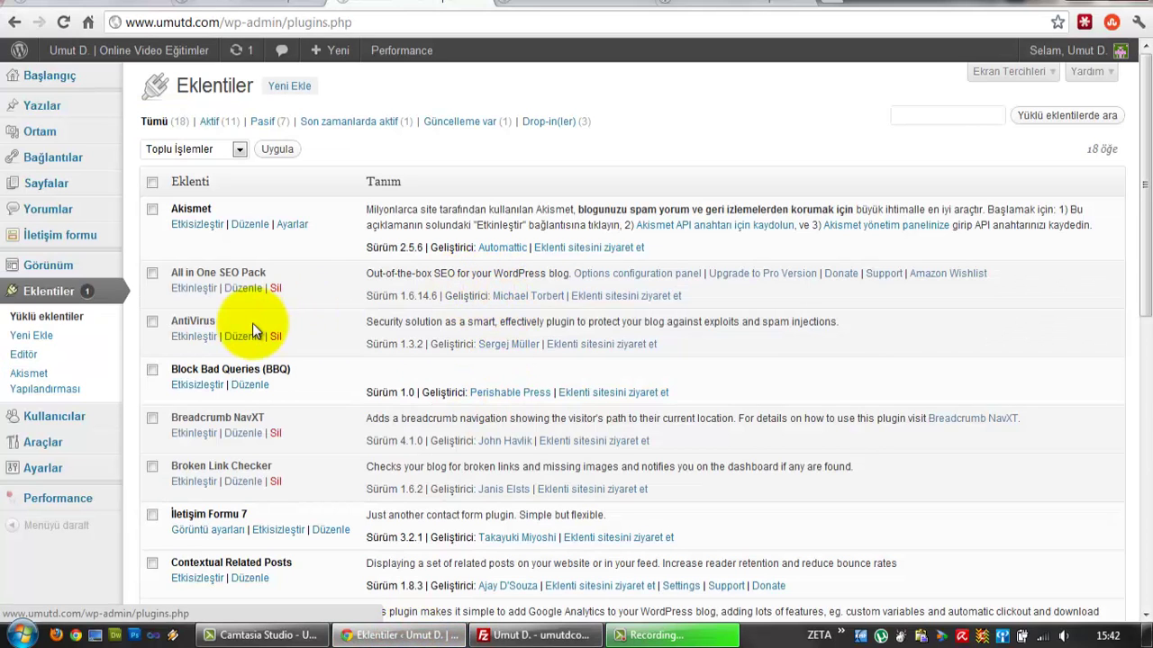